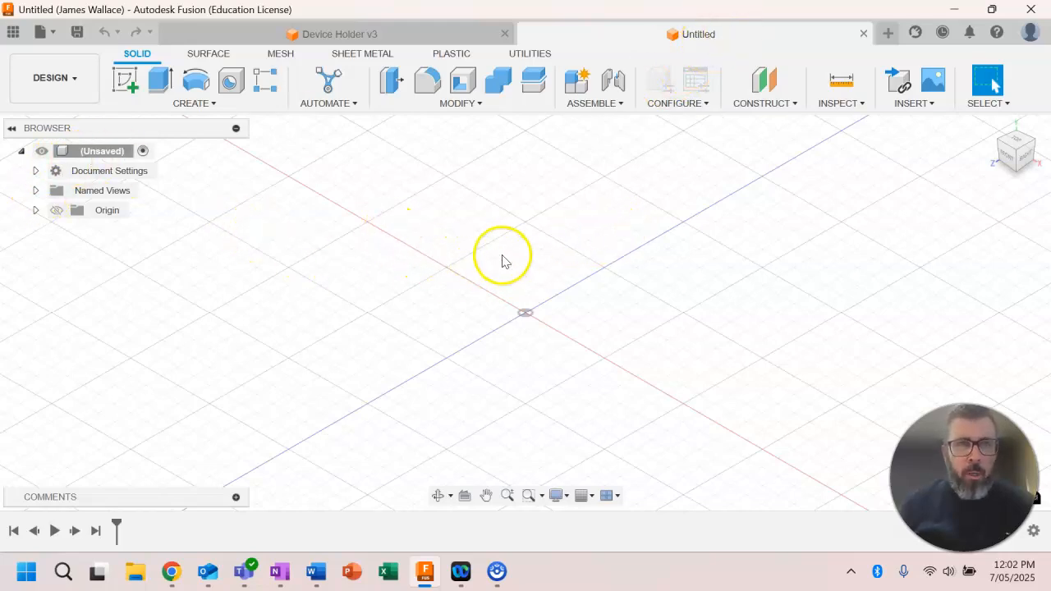
Step: Start saving the untitled design and create a new project named Device Holder for it
{"action": "left_click", "coordinate": [43, 33]}
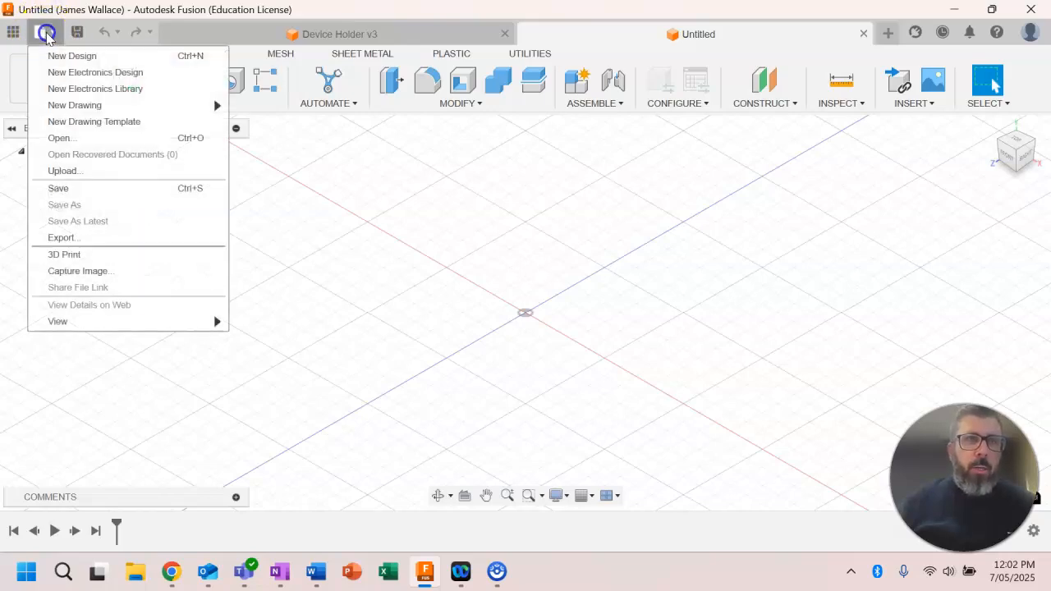
{"action": "left_click", "coordinate": [122, 190]}
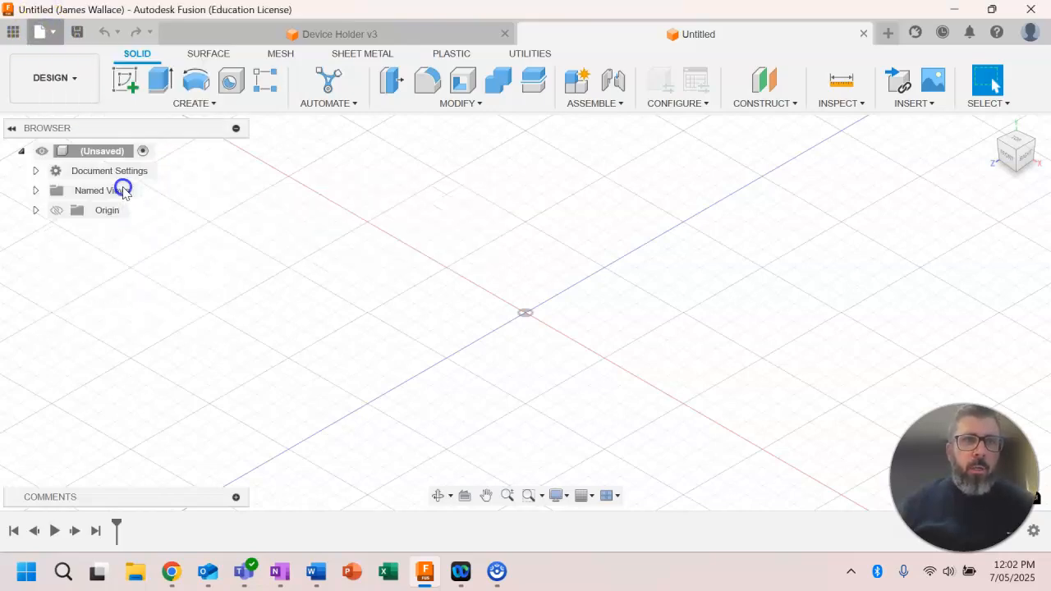
{"action": "left_click_drag", "start_coordinate": [601, 191], "coordinate": [600, 146]}
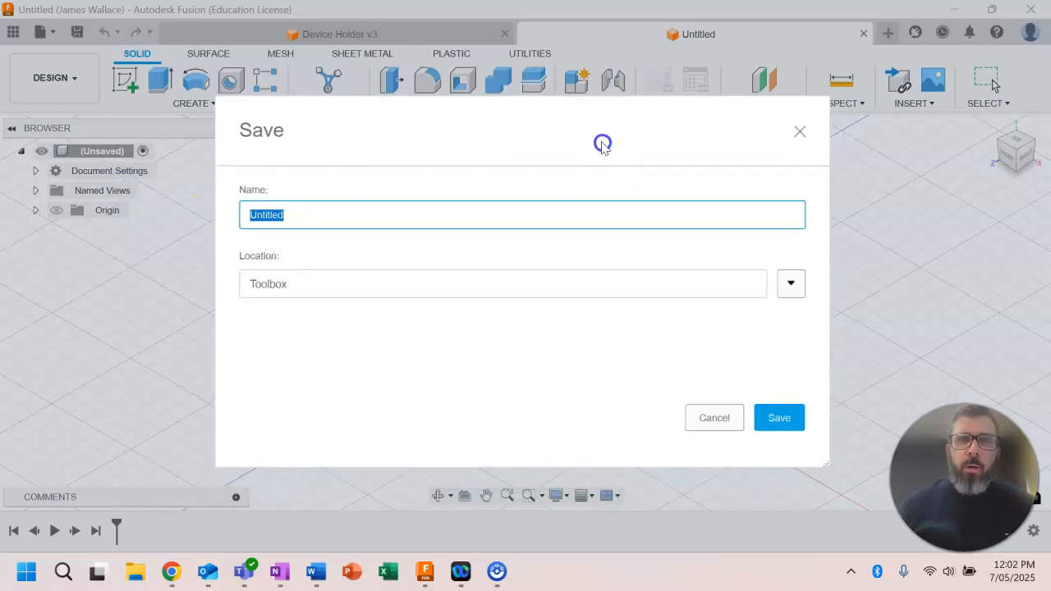
{"action": "left_click", "coordinate": [791, 283]}
{"action": "left_click_drag", "start_coordinate": [630, 171], "coordinate": [629, 59]}
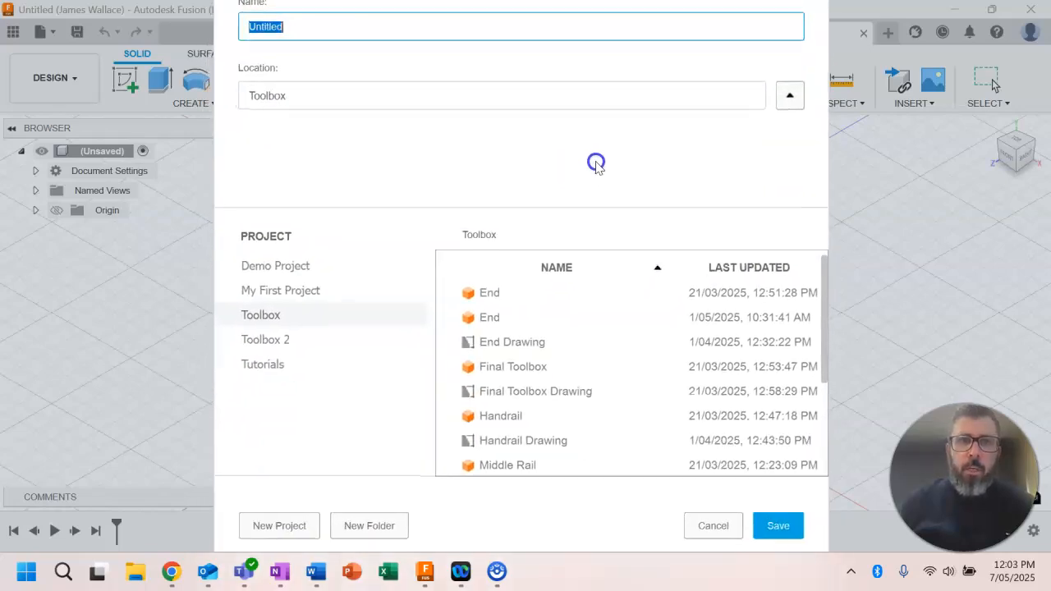
{"action": "left_click_drag", "start_coordinate": [581, 190], "coordinate": [583, 173]}
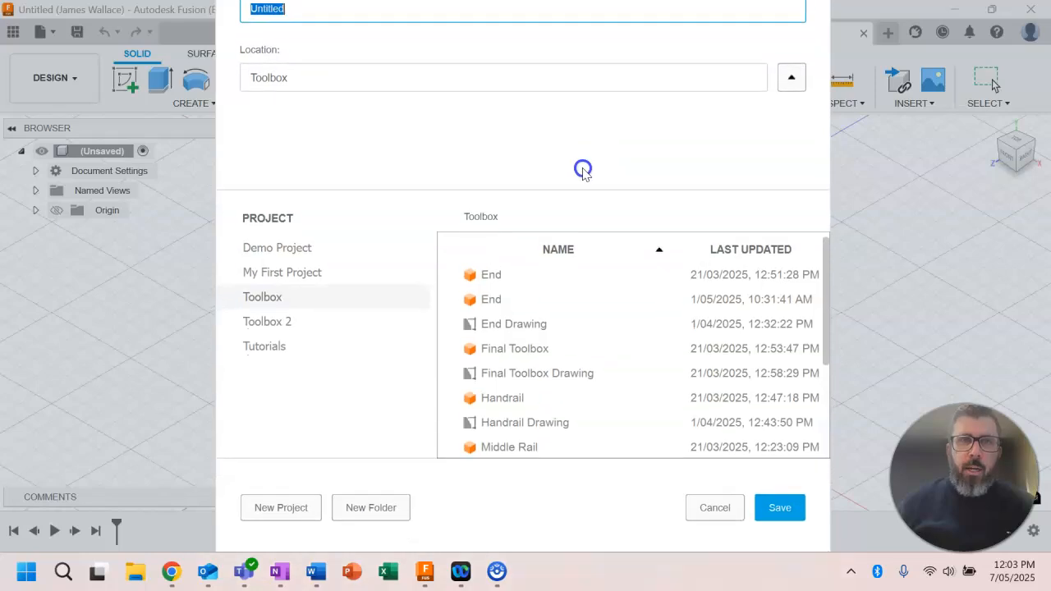
{"action": "left_click", "coordinate": [281, 509]}
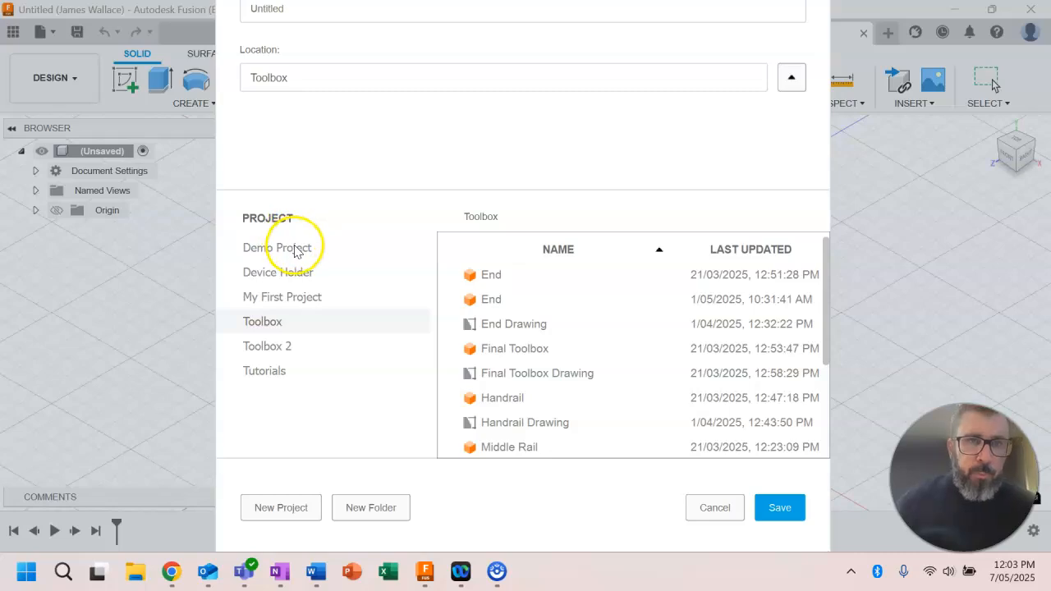
Step: Save the design under the name Practice in the Device Holder project
{"action": "left_click", "coordinate": [297, 274]}
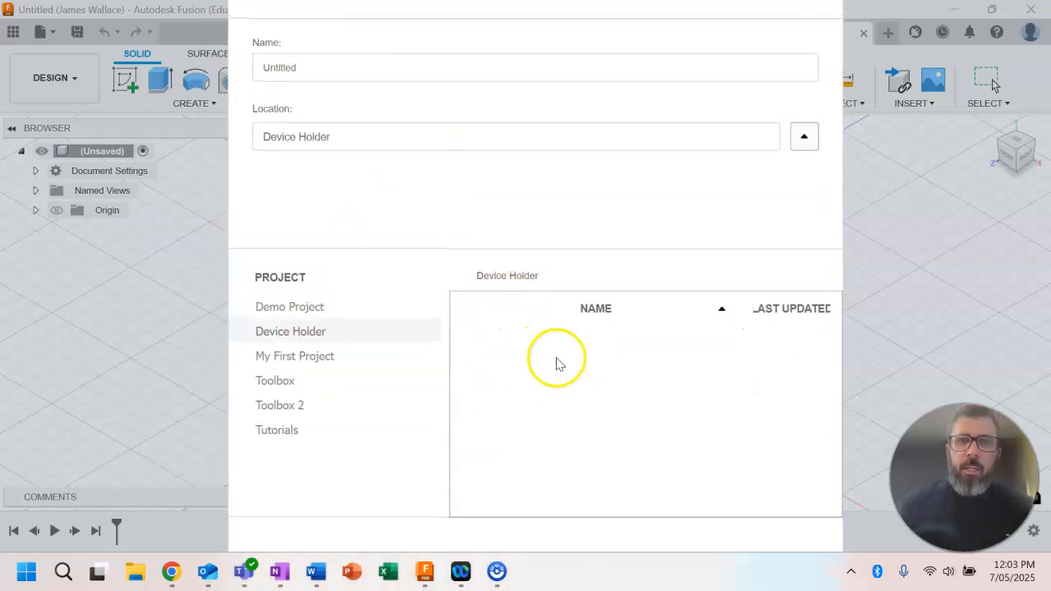
{"action": "double_click", "coordinate": [243, 105]}
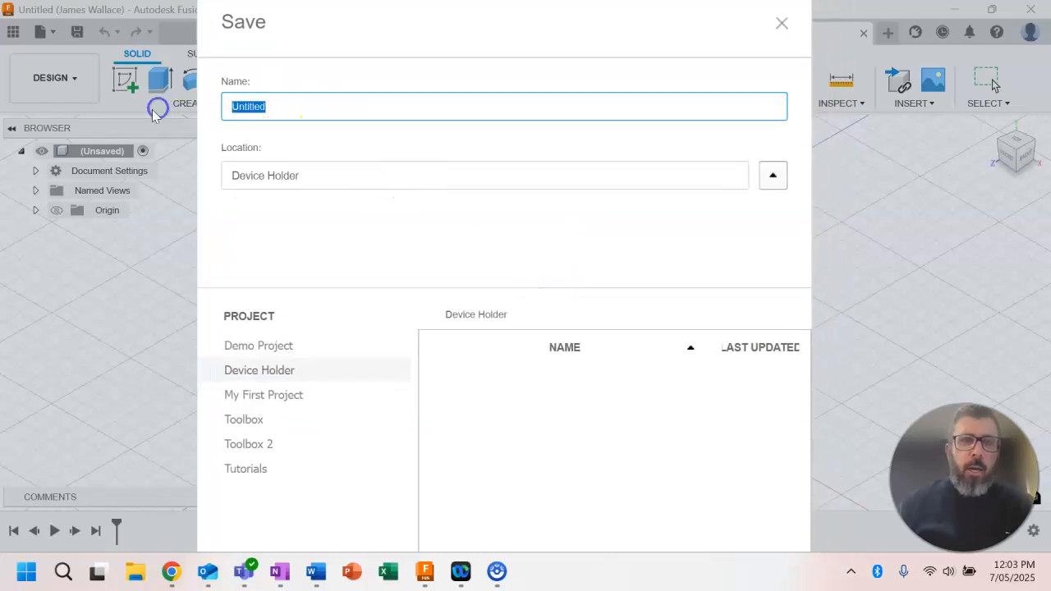
{"action": "type", "text": "Practiced"}
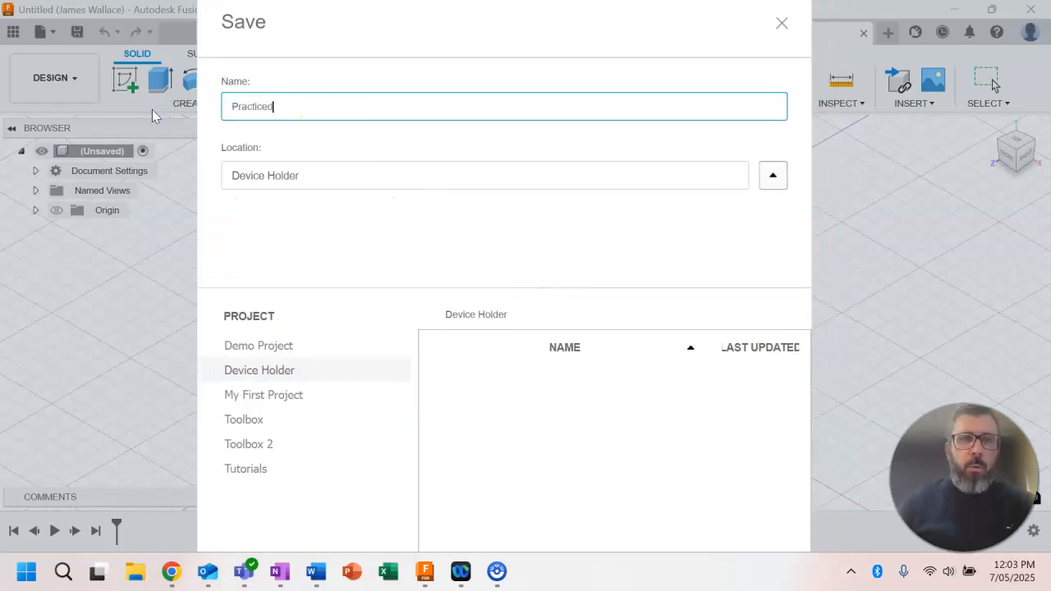
{"action": "key", "text": "BackSpace"}
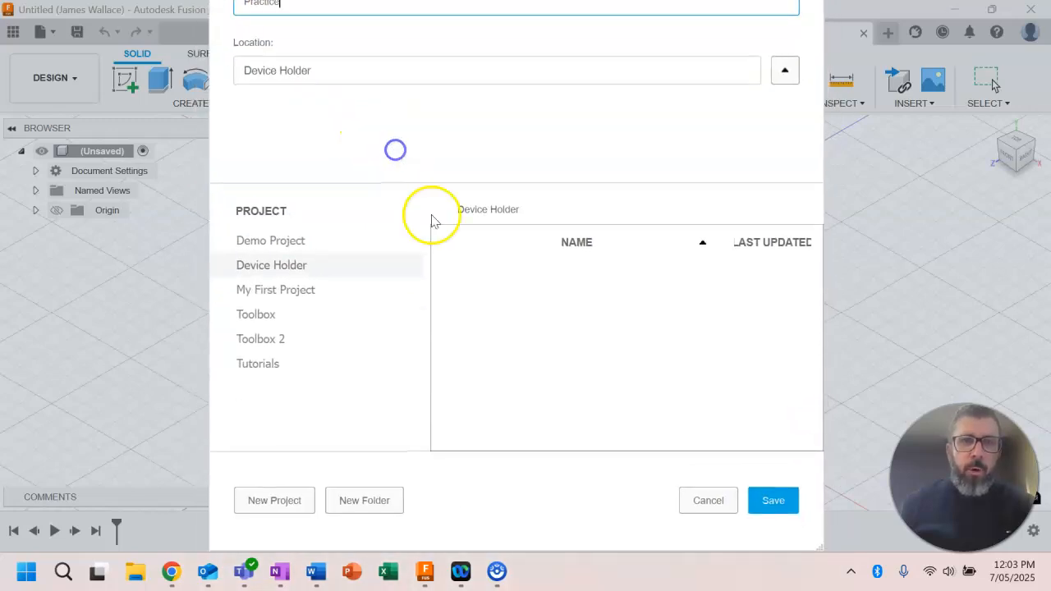
{"action": "left_click", "coordinate": [774, 503]}
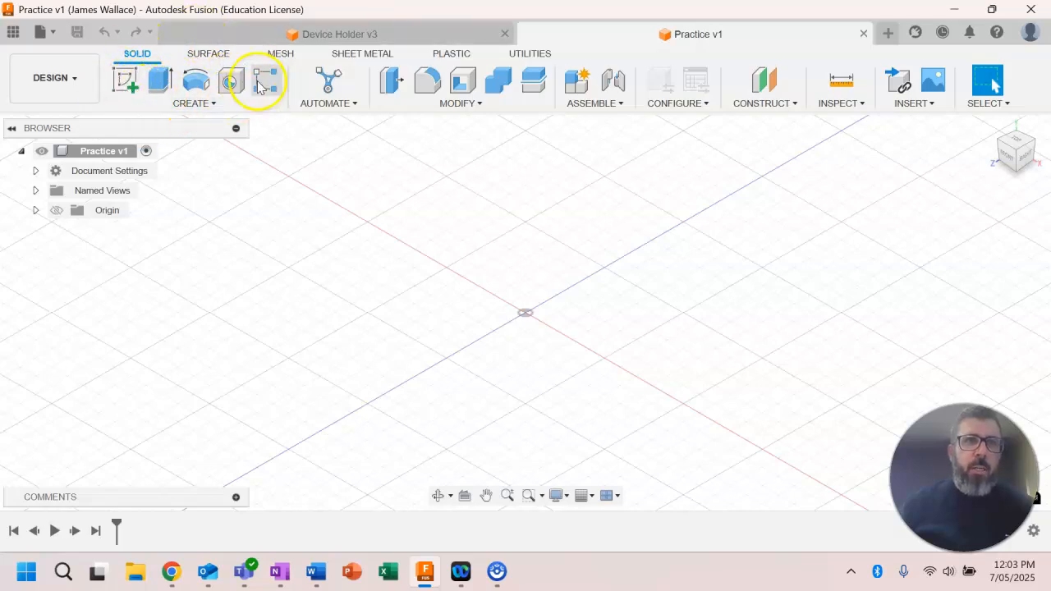
Step: Start a new sketch on the horizontal origin plane
{"action": "left_click", "coordinate": [199, 105]}
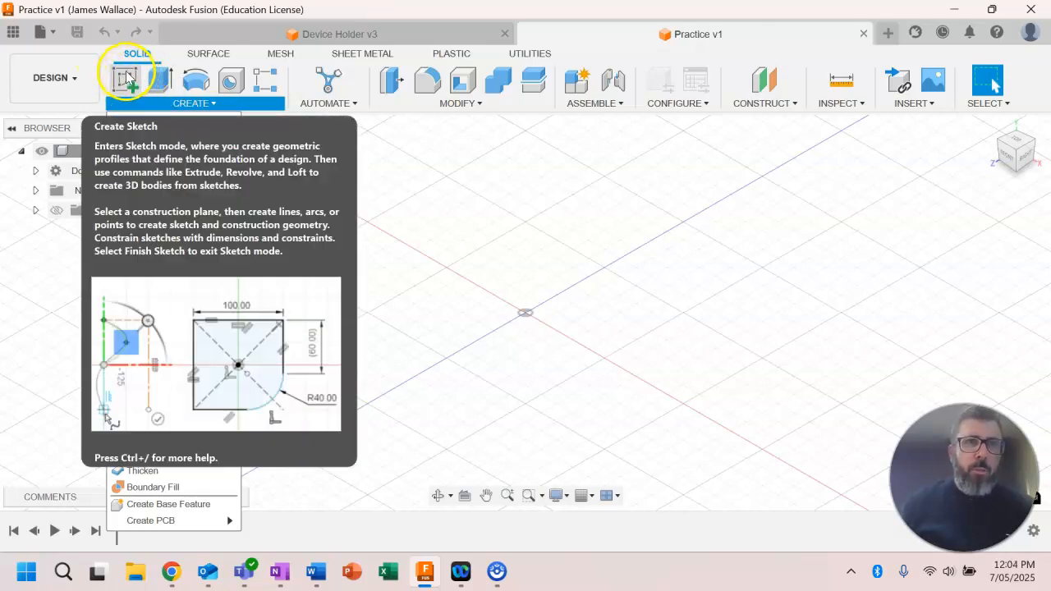
{"action": "left_click", "coordinate": [125, 79]}
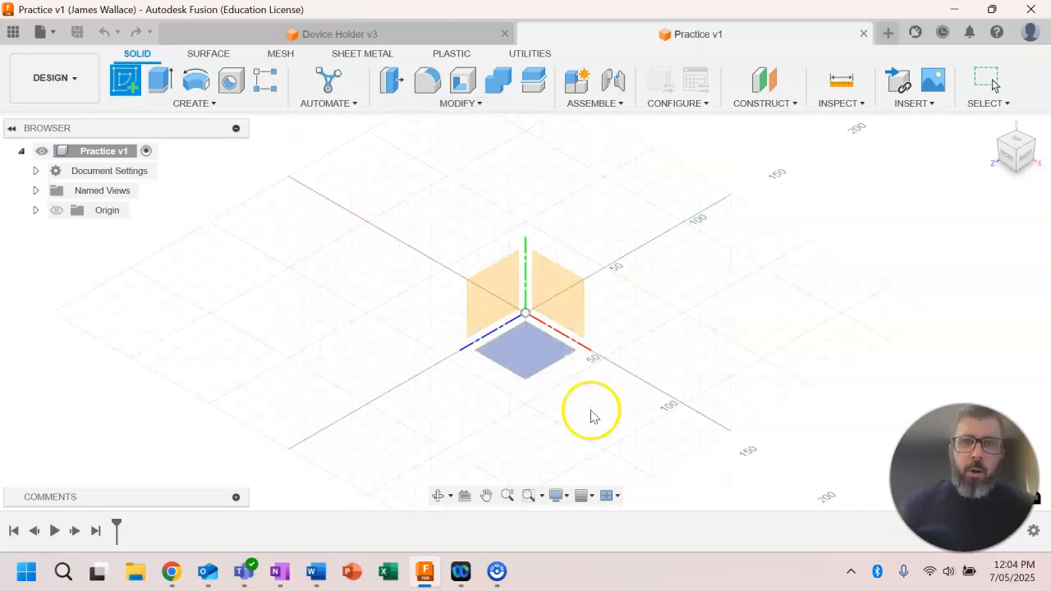
{"action": "left_click", "coordinate": [526, 364]}
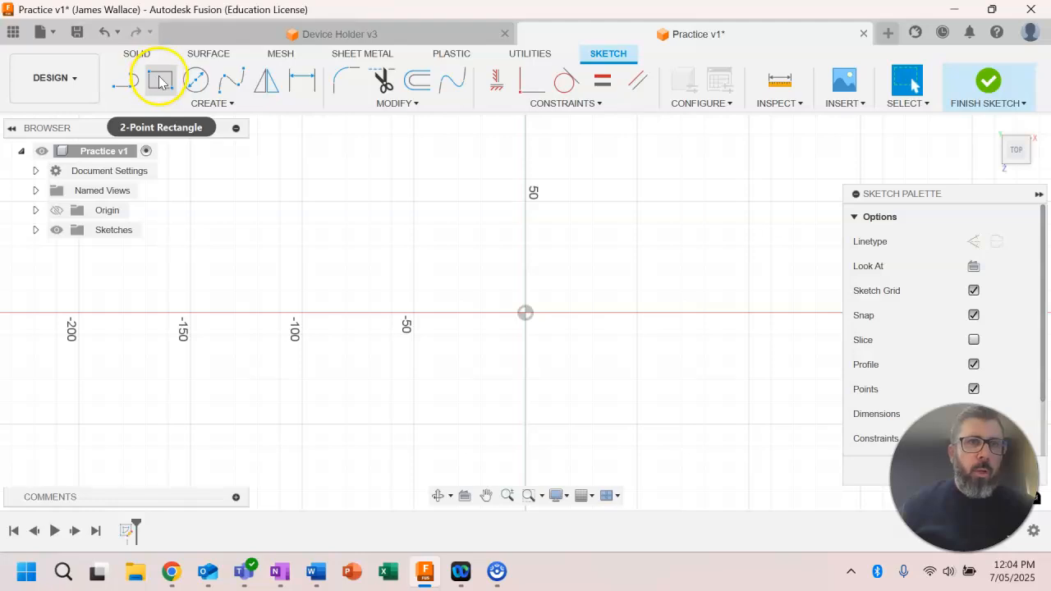
Step: Sketch a two-point rectangle about 100 mm wide and 80 mm high with its first corner on the origin
{"action": "left_click", "coordinate": [201, 104]}
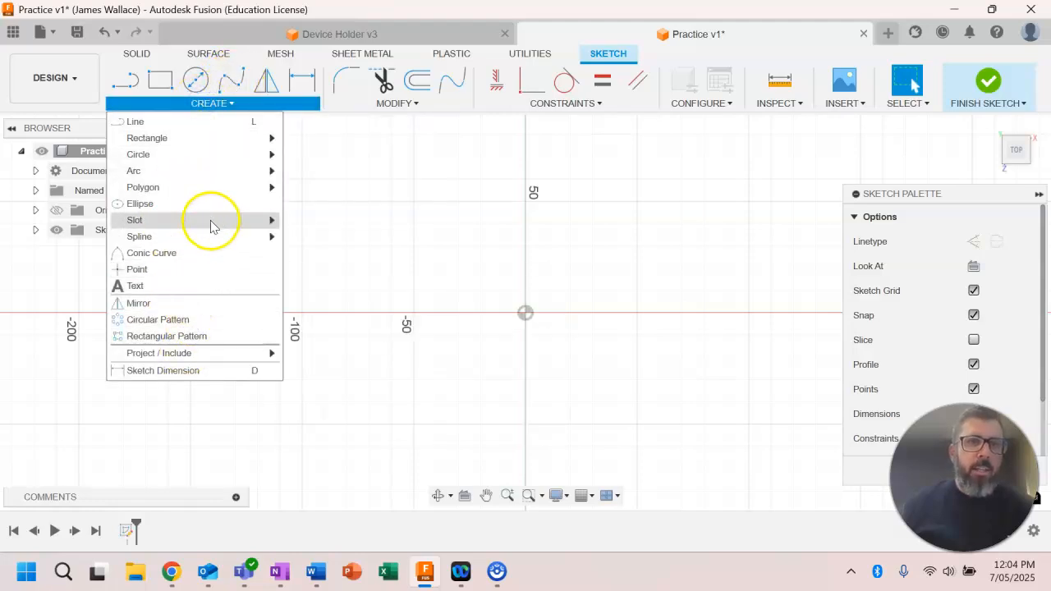
{"action": "left_click", "coordinate": [391, 133]}
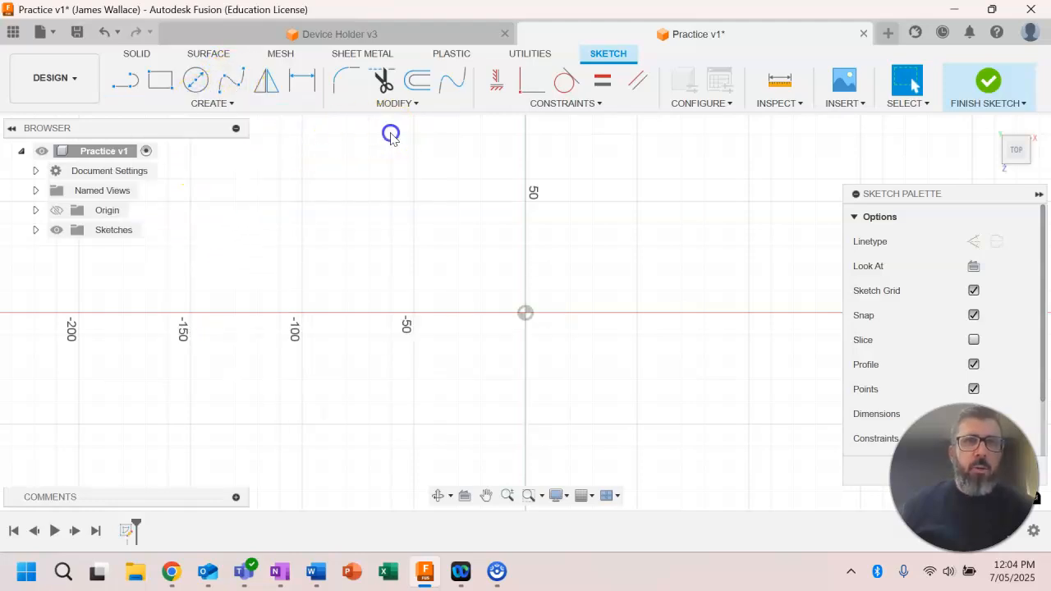
{"action": "left_click", "coordinate": [159, 85]}
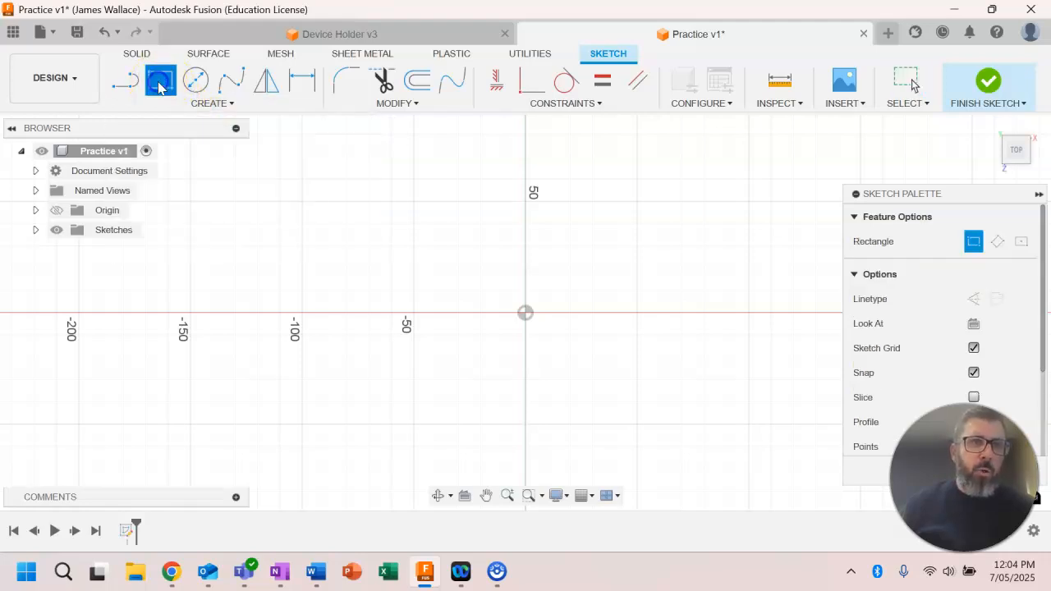
{"action": "left_click", "coordinate": [527, 316]}
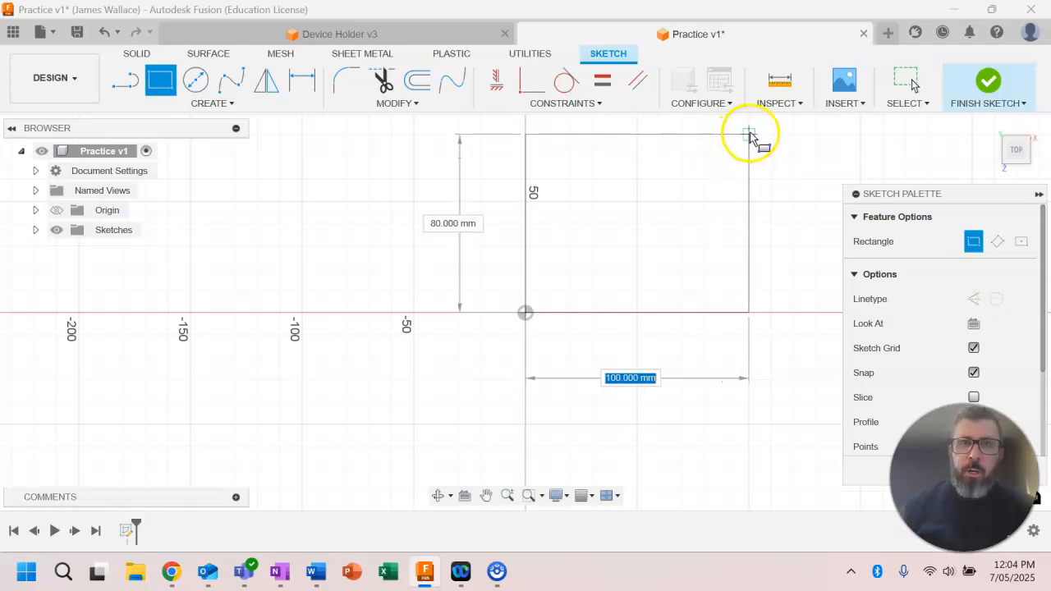
{"action": "left_click", "coordinate": [749, 134]}
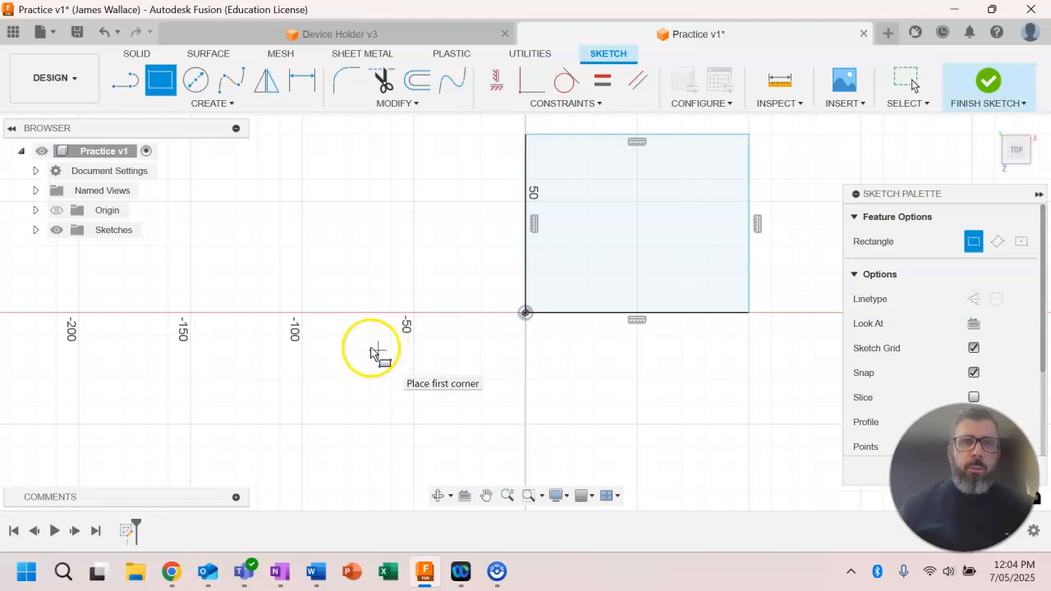
{"action": "key", "text": "Escape"}
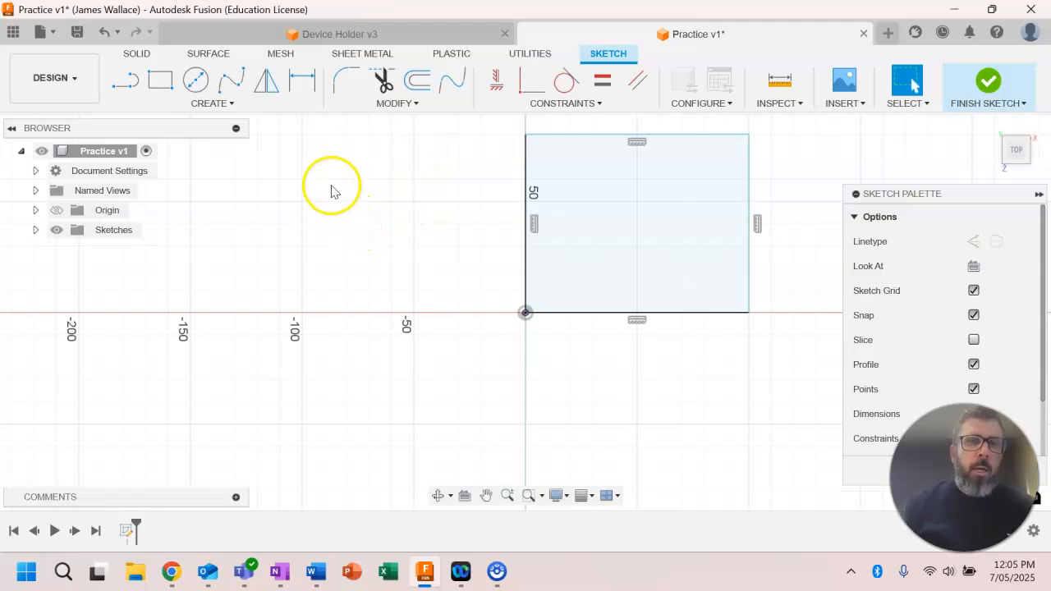
Step: Dimension the rectangle's vertical side through the origin to 120 mm
{"action": "left_click", "coordinate": [303, 79]}
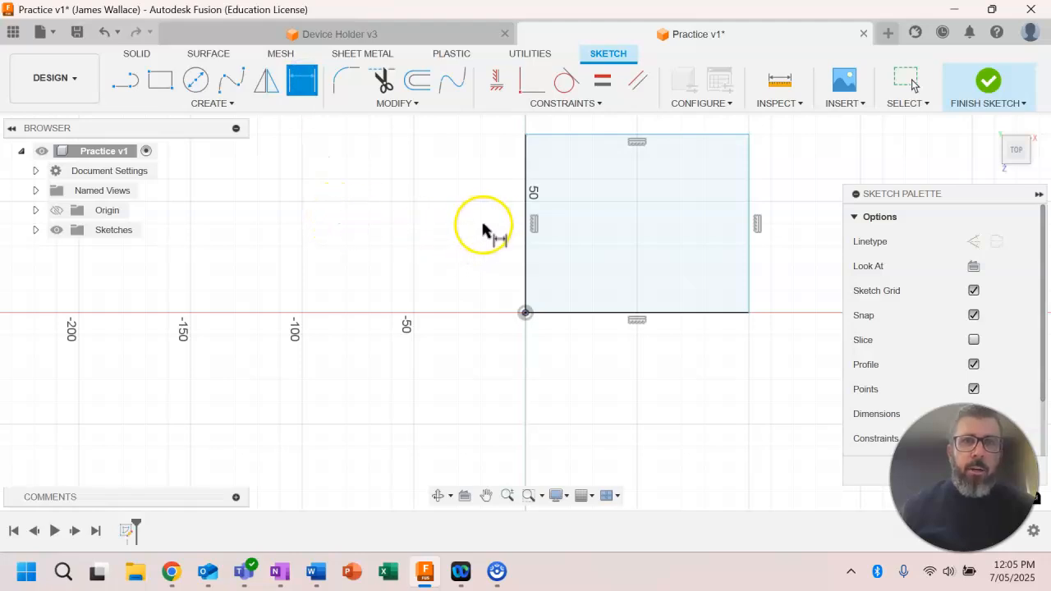
{"action": "left_click", "coordinate": [527, 220]}
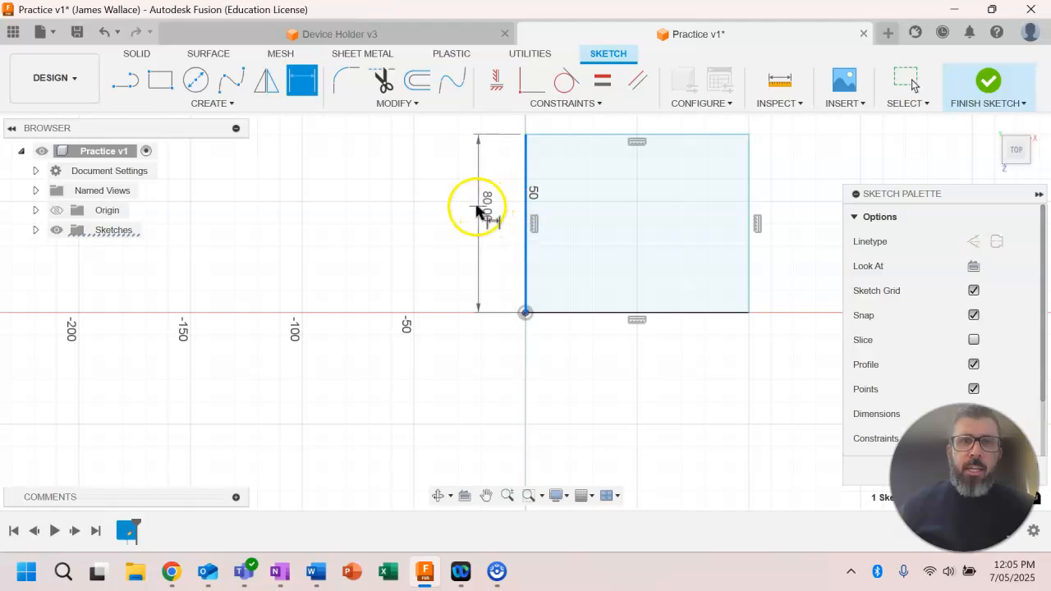
{"action": "left_click", "coordinate": [447, 206]}
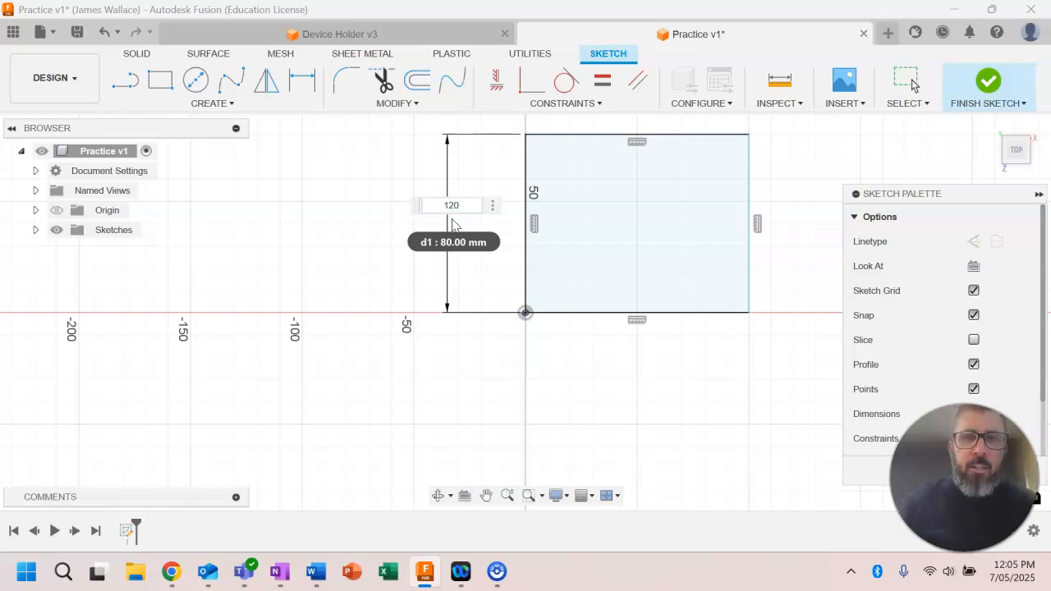
{"action": "key", "text": "Return"}
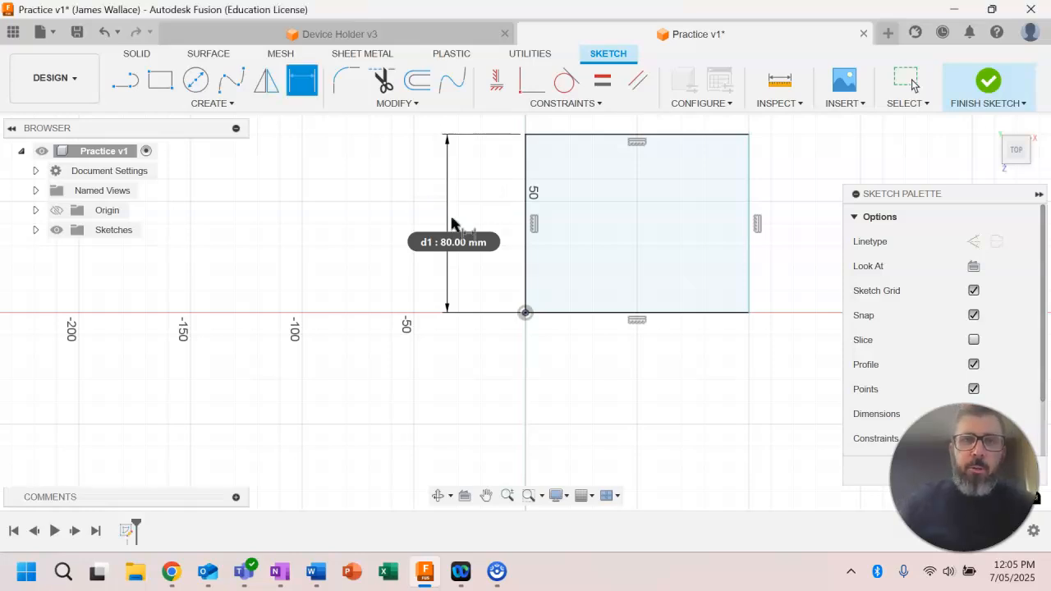
Step: Dimension the rectangle's lower horizontal side to 120 mm and finish the sketch
{"action": "scroll", "coordinate": [598, 221], "scroll_direction": "down", "scroll_amount": 1}
{"action": "scroll", "coordinate": [598, 221], "scroll_direction": "down", "scroll_amount": 2}
{"action": "mouse_move", "coordinate": [721, 185]}
{"action": "middle_mouse_down"}
{"action": "mouse_move", "coordinate": [702, 248]}
{"action": "mouse_move", "coordinate": [614, 273]}
{"action": "middle_mouse_up"}
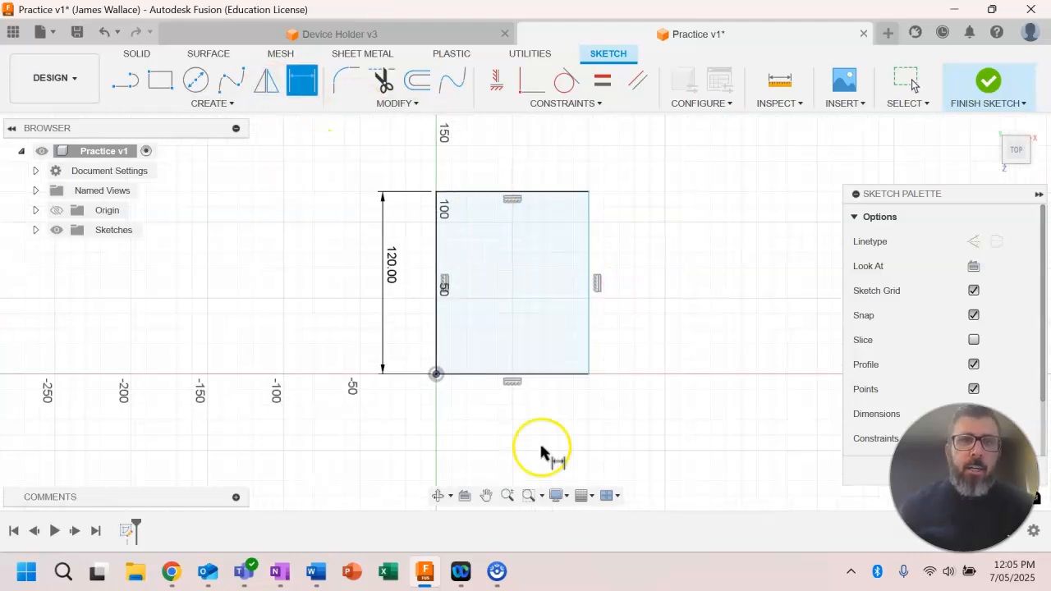
{"action": "left_click", "coordinate": [514, 374]}
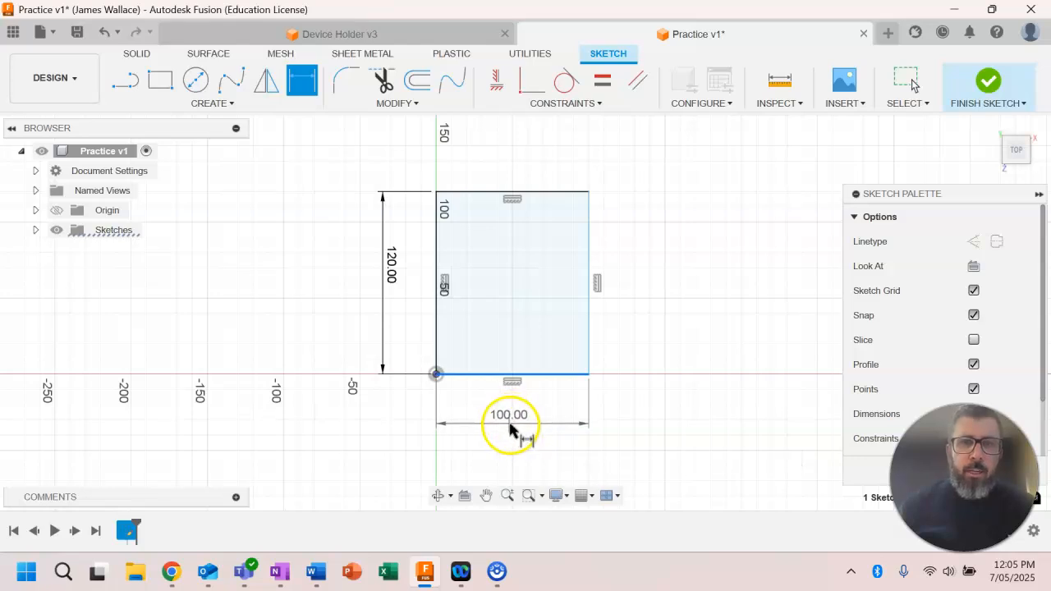
{"action": "left_click", "coordinate": [512, 423]}
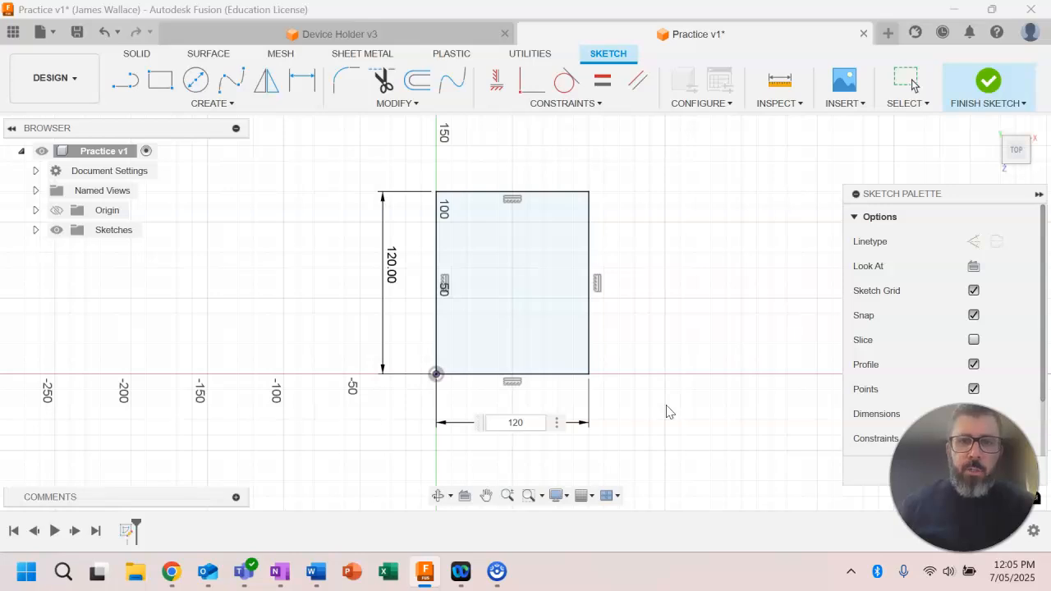
{"action": "key", "text": "Return"}
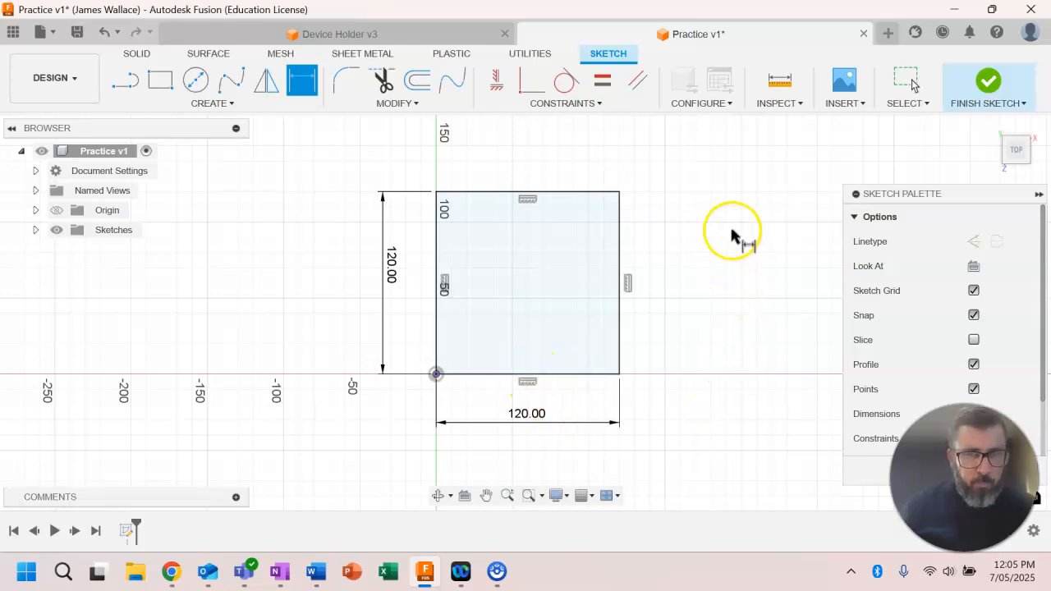
{"action": "left_click", "coordinate": [989, 81]}
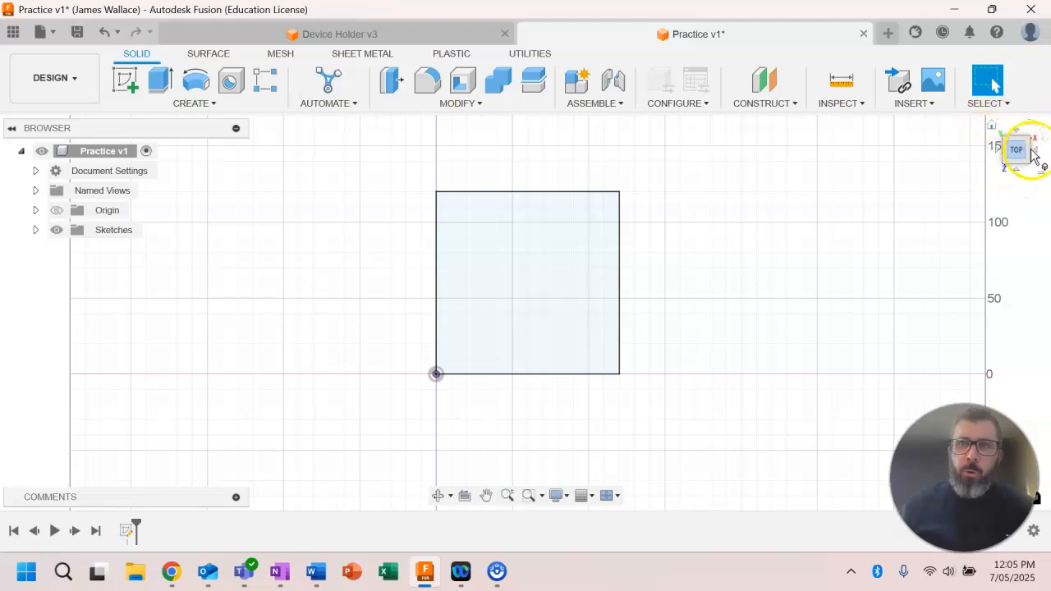
Step: Extrude the square sketch profile to one side as a new body with a distance of 12 mm
{"action": "left_click", "coordinate": [991, 127]}
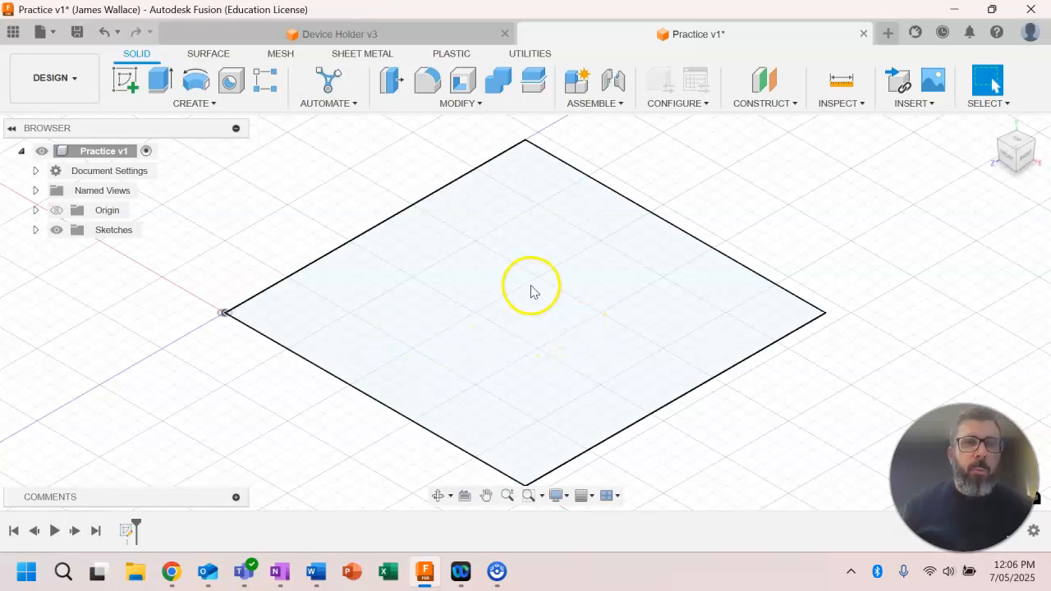
{"action": "left_click", "coordinate": [495, 308]}
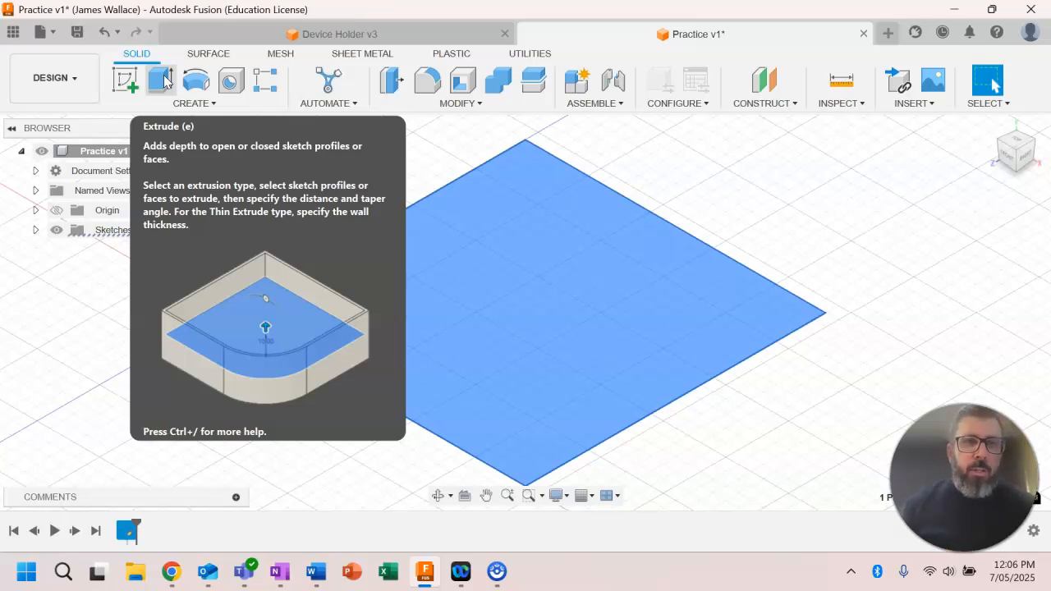
{"action": "left_click", "coordinate": [160, 82]}
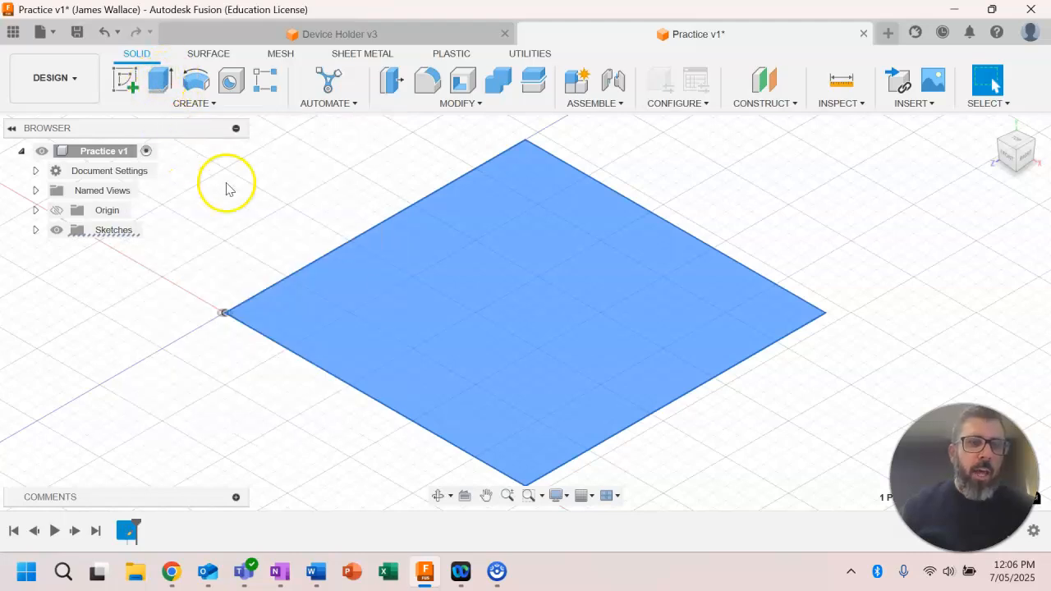
{"action": "left_click", "coordinate": [349, 346]}
{"action": "left_click", "coordinate": [158, 82]}
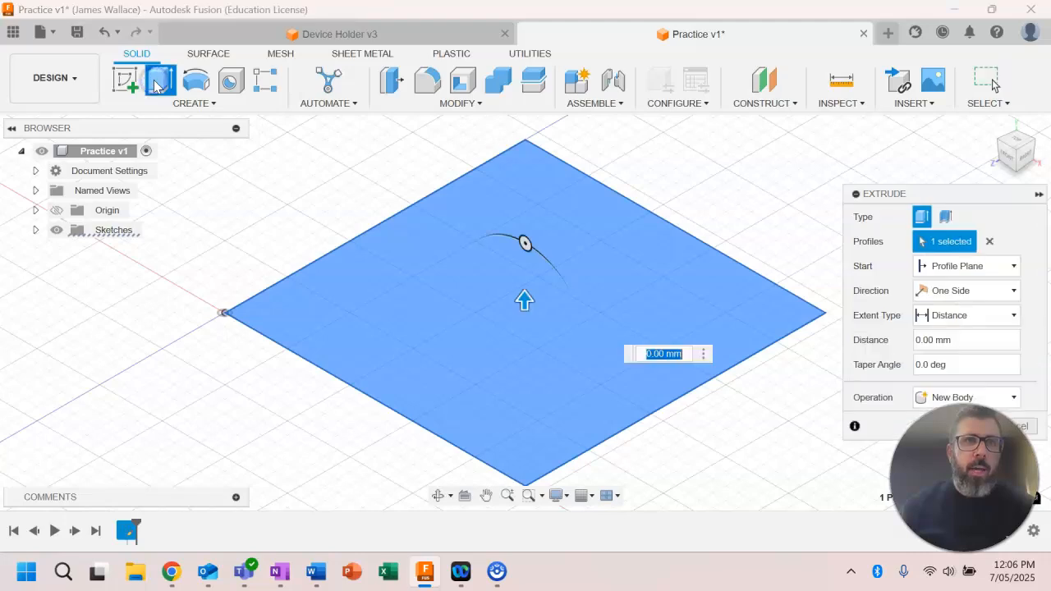
{"action": "left_click", "coordinate": [493, 365]}
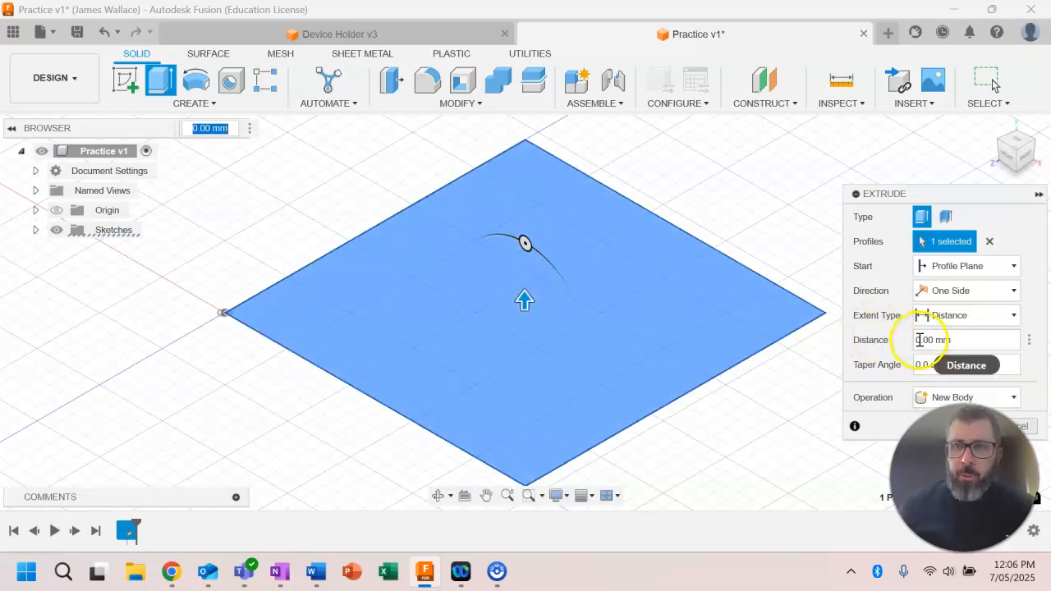
{"action": "left_click", "coordinate": [920, 339]}
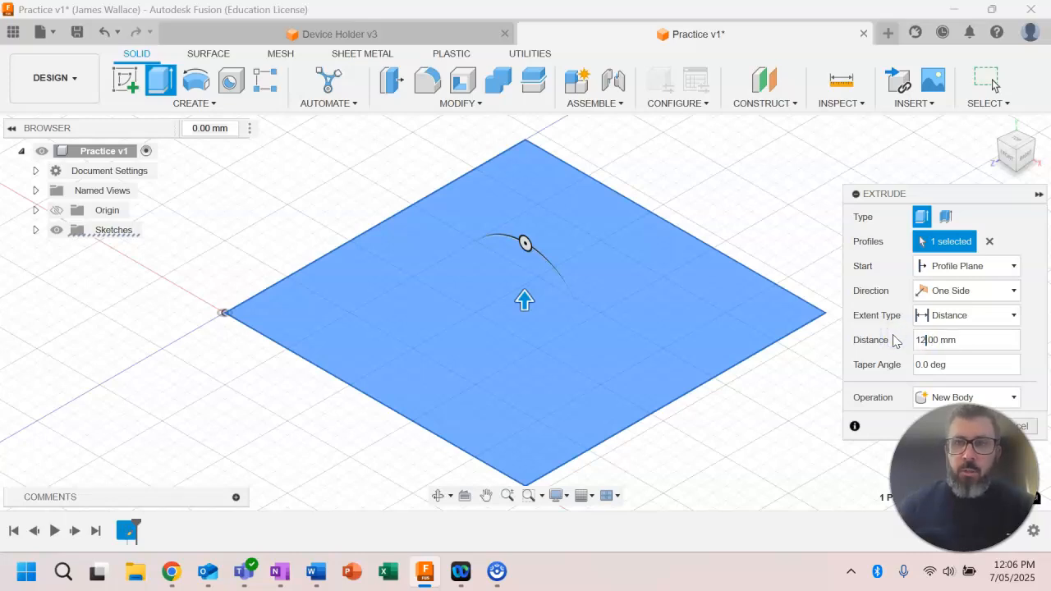
{"action": "type", "text": "12"}
{"action": "key", "text": "Return"}
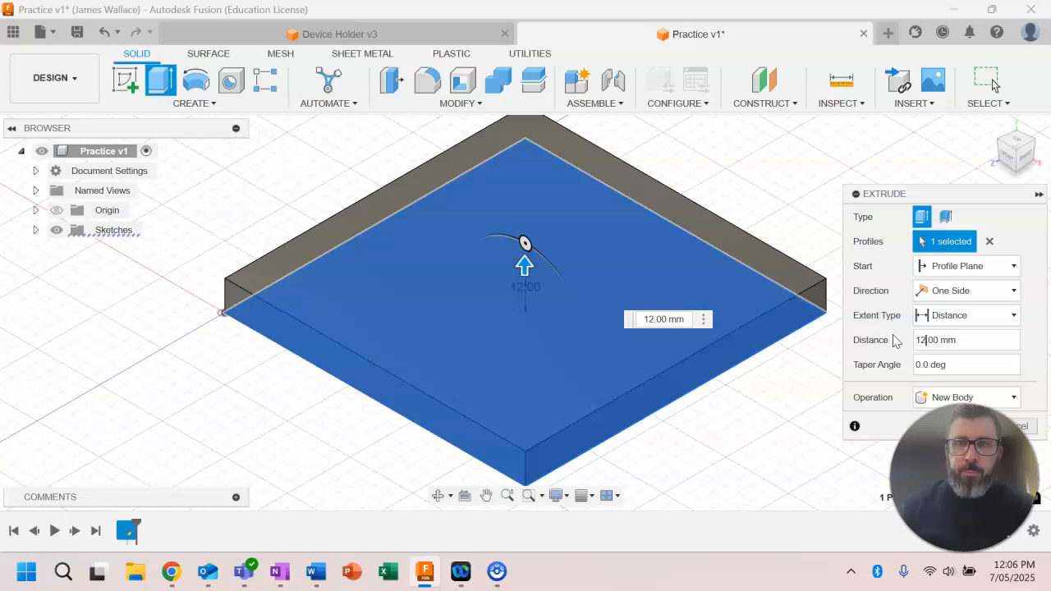
Step: Pull the extrusion preview to 10 mm, set its distance back to 12 mm and complete the extrusion
{"action": "mouse_move", "coordinate": [527, 265]}
{"action": "left_mouse_down"}
{"action": "mouse_move", "coordinate": [522, 282]}
{"action": "mouse_move", "coordinate": [516, 260]}
{"action": "mouse_move", "coordinate": [520, 270]}
{"action": "left_mouse_up"}
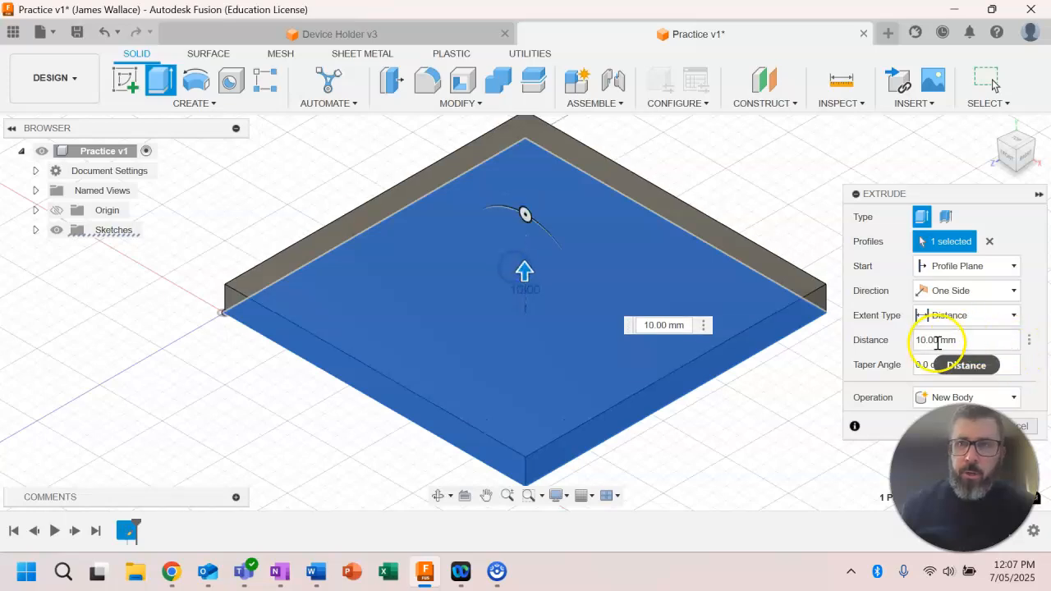
{"action": "left_click", "coordinate": [925, 339]}
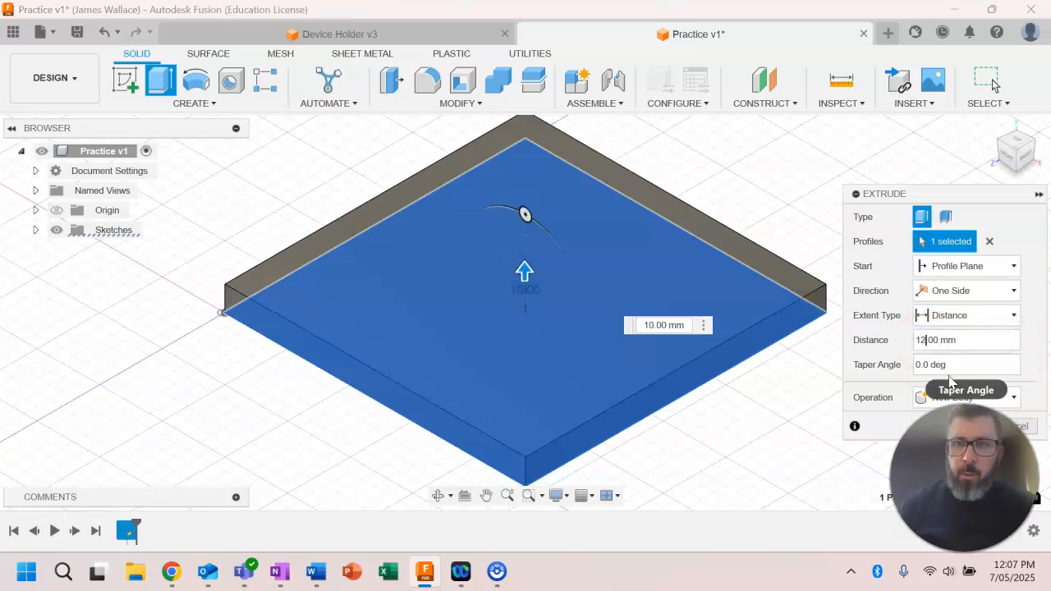
{"action": "key", "text": "Return"}
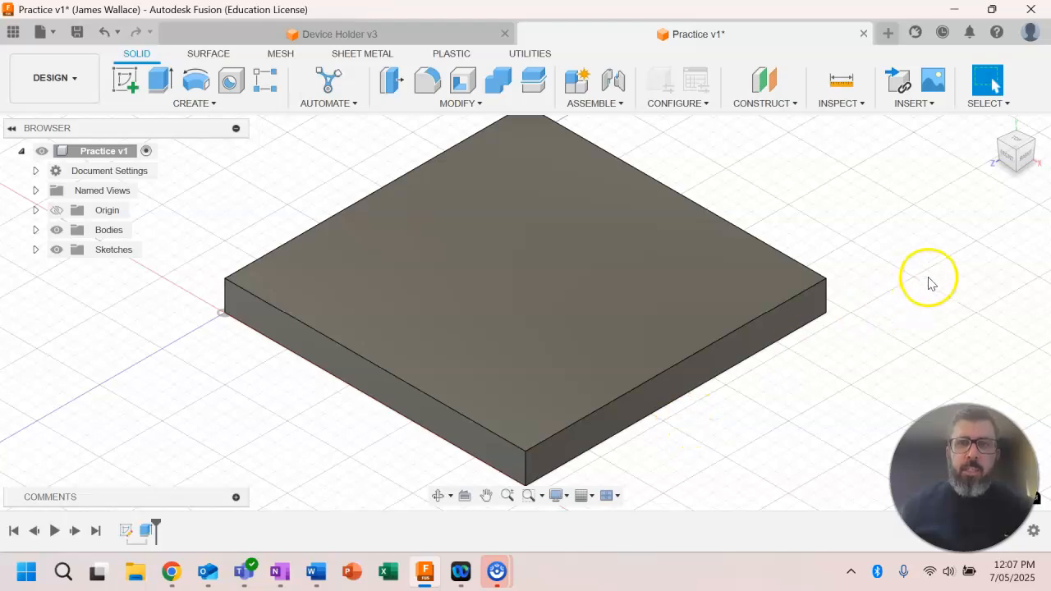
Step: Save the Practice design as a new version with the description "User Saved"
{"action": "middle_click_drag", "start_coordinate": [912, 317], "coordinate": [436, 299], "text": "shift"}
{"action": "left_click", "coordinate": [990, 126]}
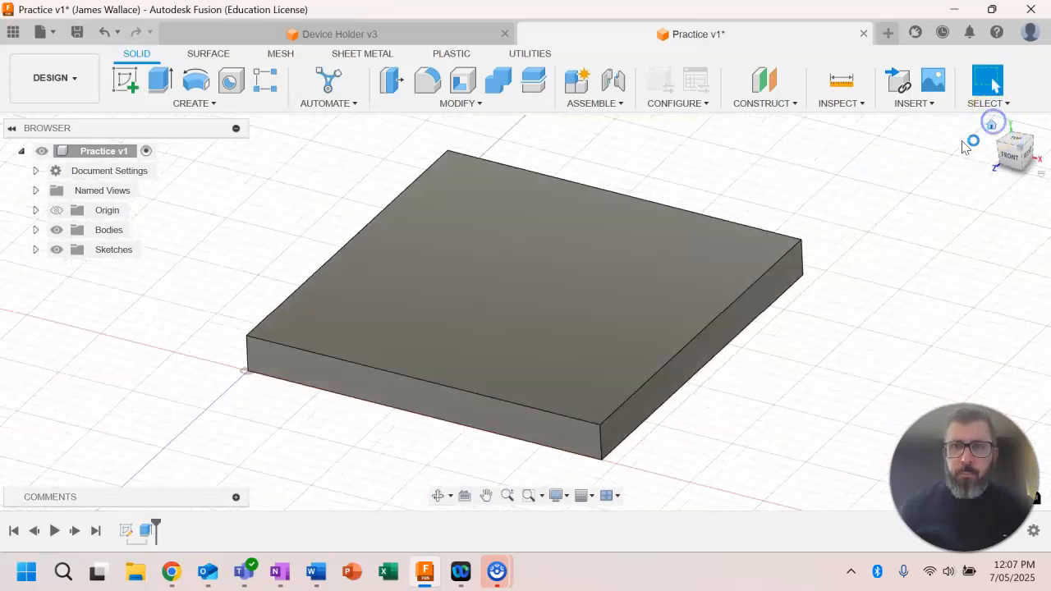
{"action": "left_click", "coordinate": [76, 36]}
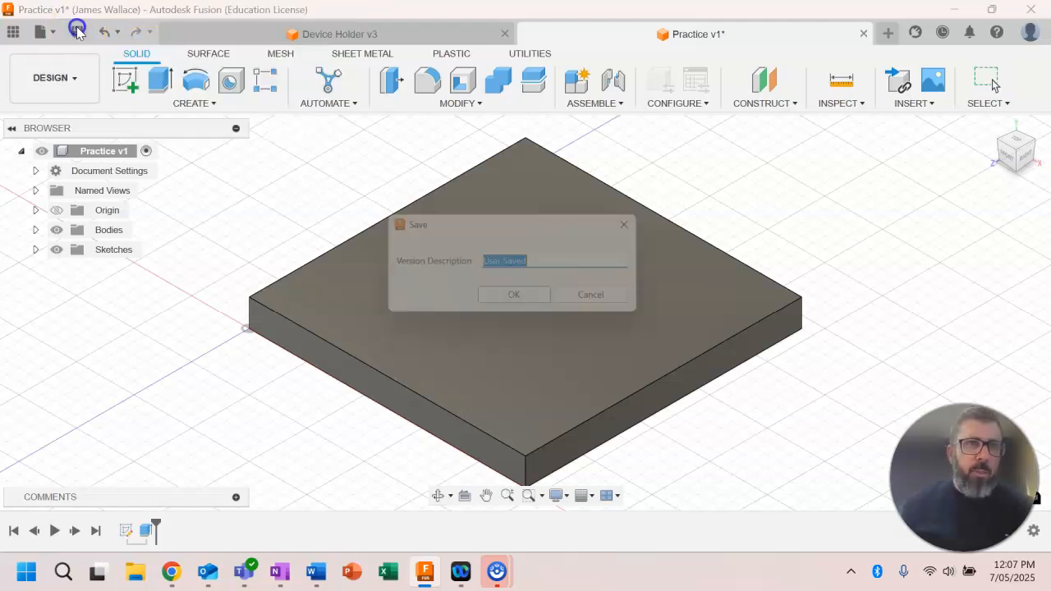
{"action": "left_click", "coordinate": [514, 300]}
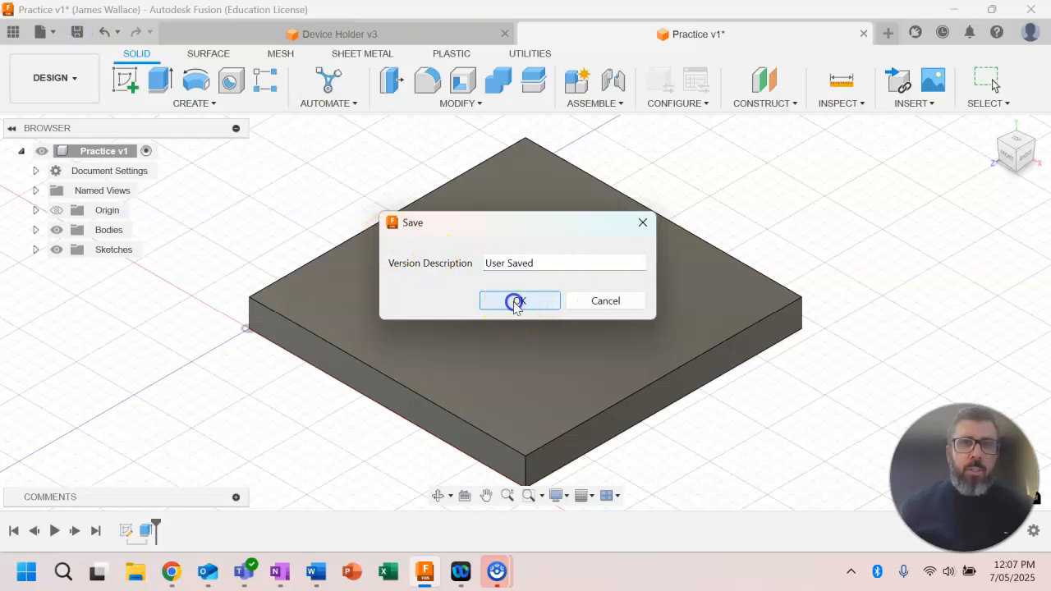